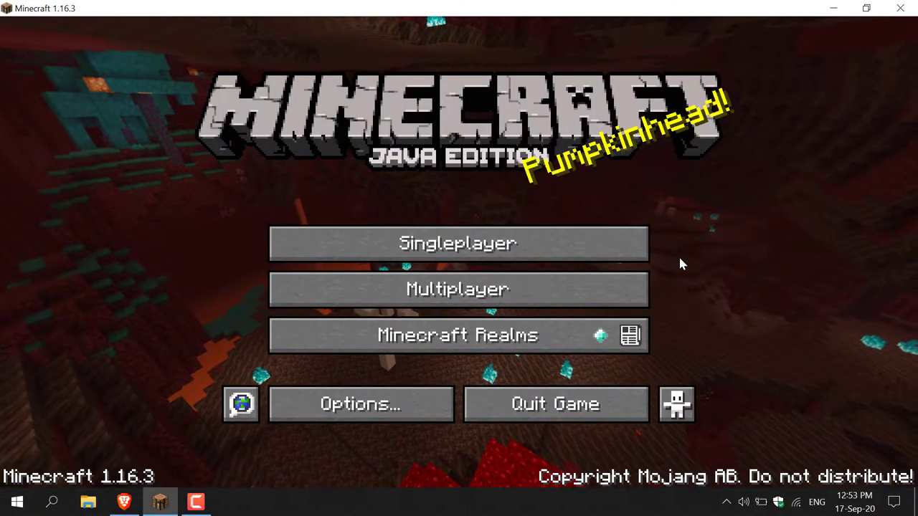
# Check the saved Minecraft Server entry's address, 104.238.162.103, then return to the multiplayer list.
pyautogui.click(606, 294)
pyautogui.click(373, 111)
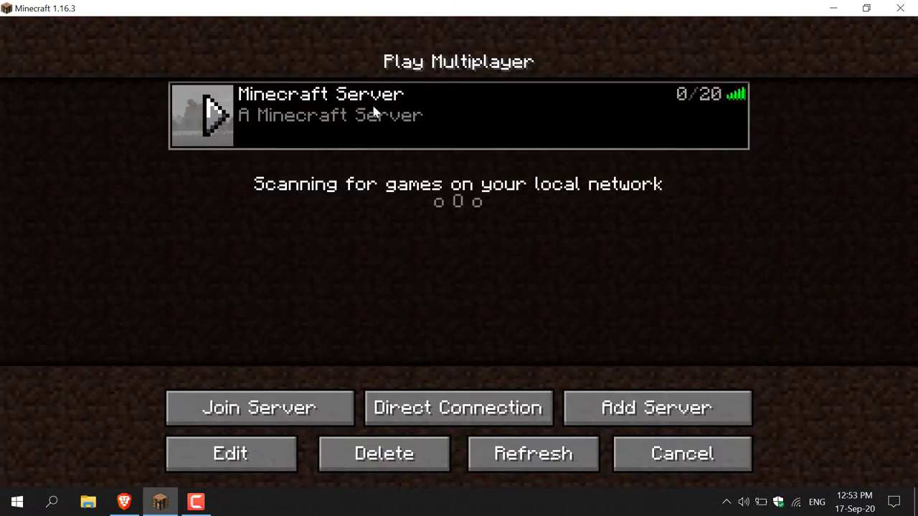
pyautogui.click(268, 443)
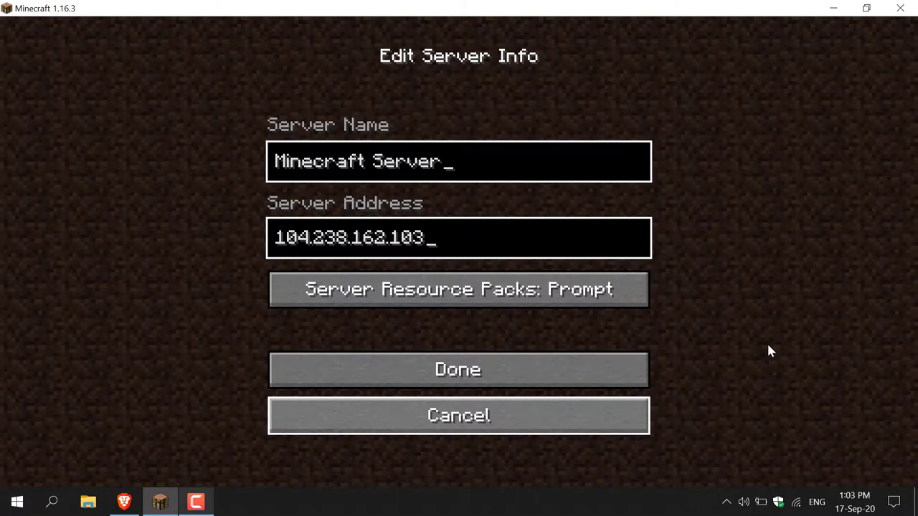
pyautogui.press('Return')
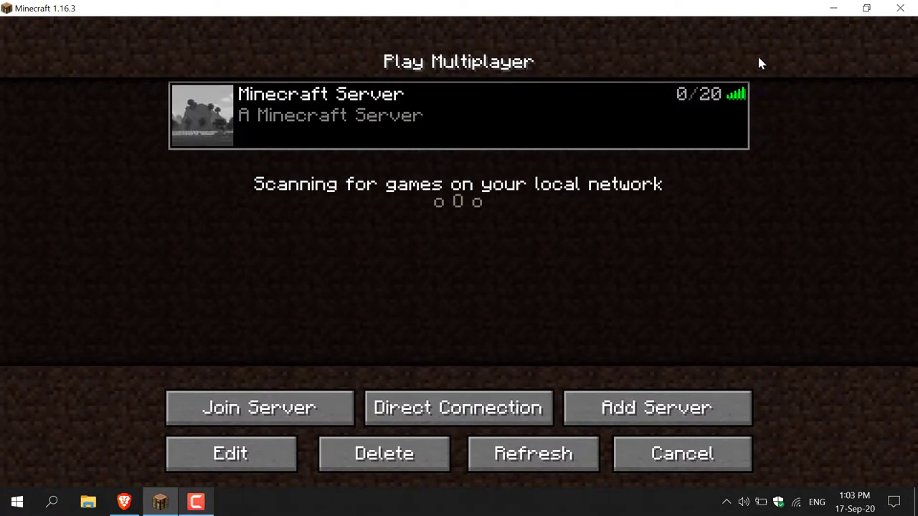
# Minimize Minecraft and sign in to Namecheap using the browser's saved login credentials.
pyautogui.click(832, 10)
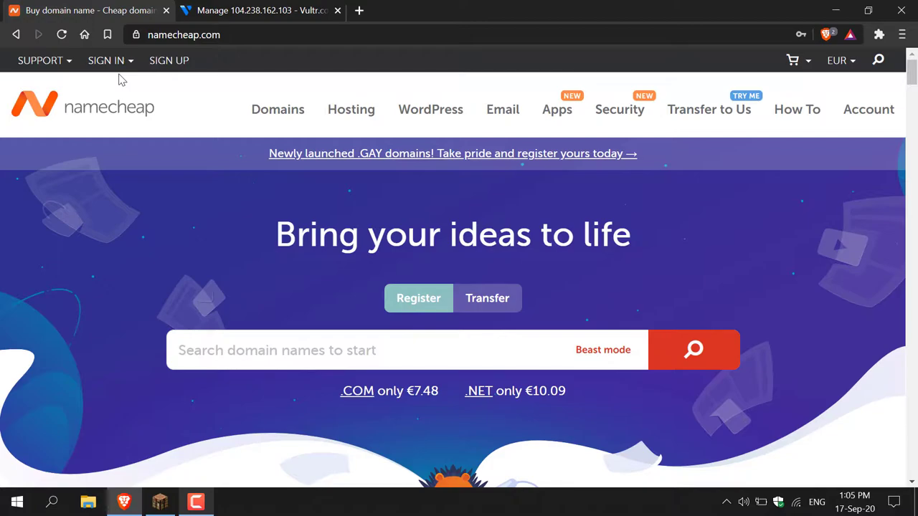
pyautogui.moveTo(126, 74)
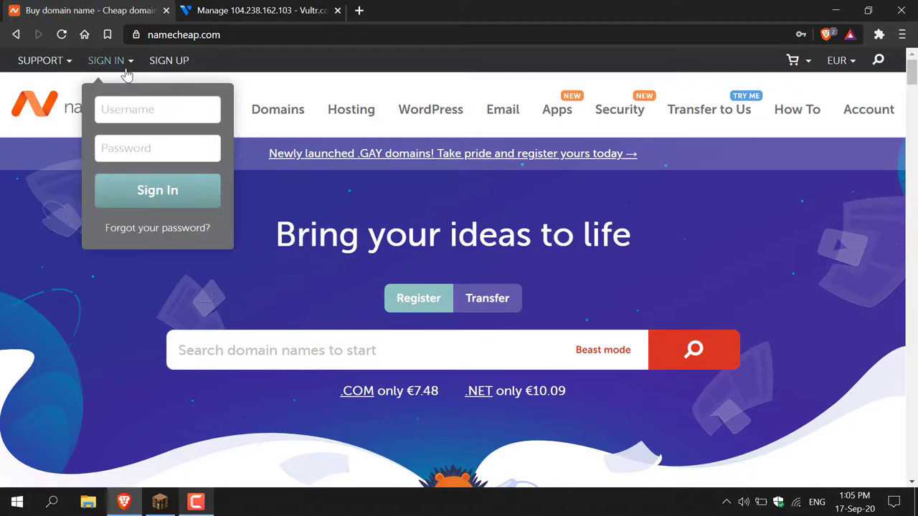
pyautogui.click(165, 109)
pyautogui.click(157, 147)
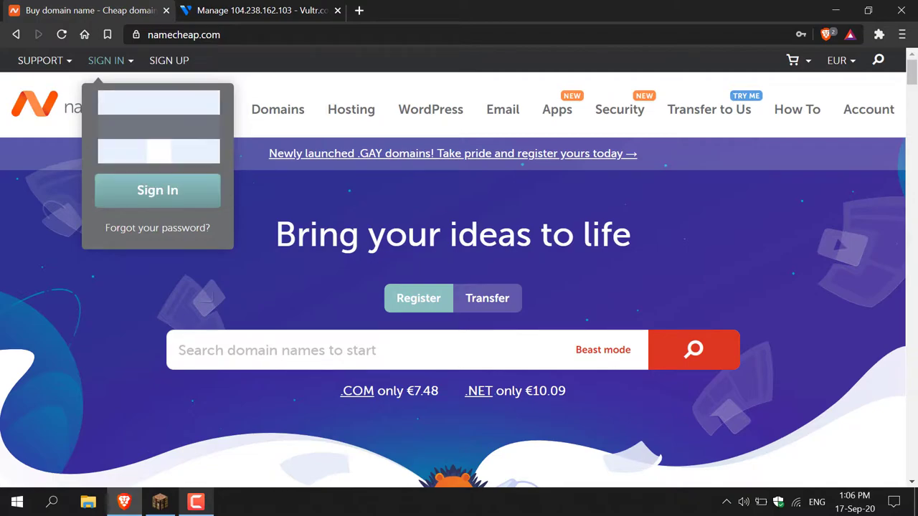
pyautogui.click(170, 191)
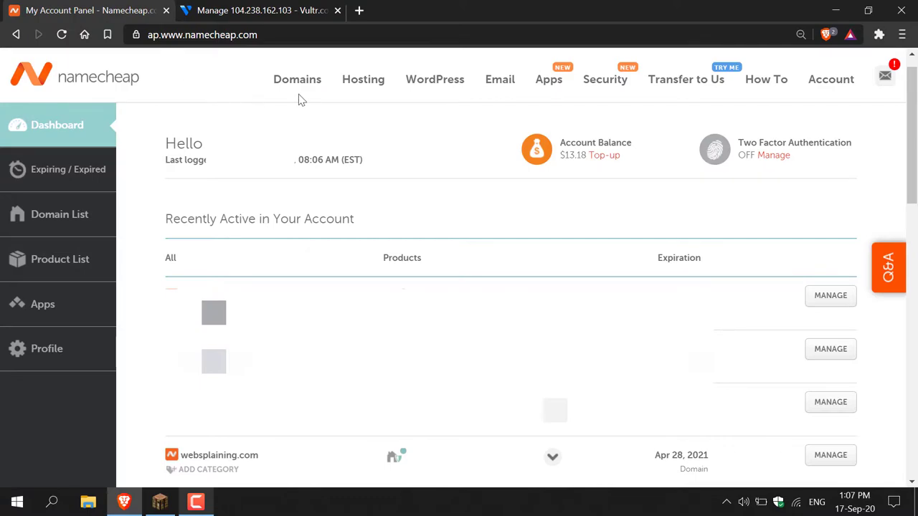
pyautogui.moveTo(300, 98)
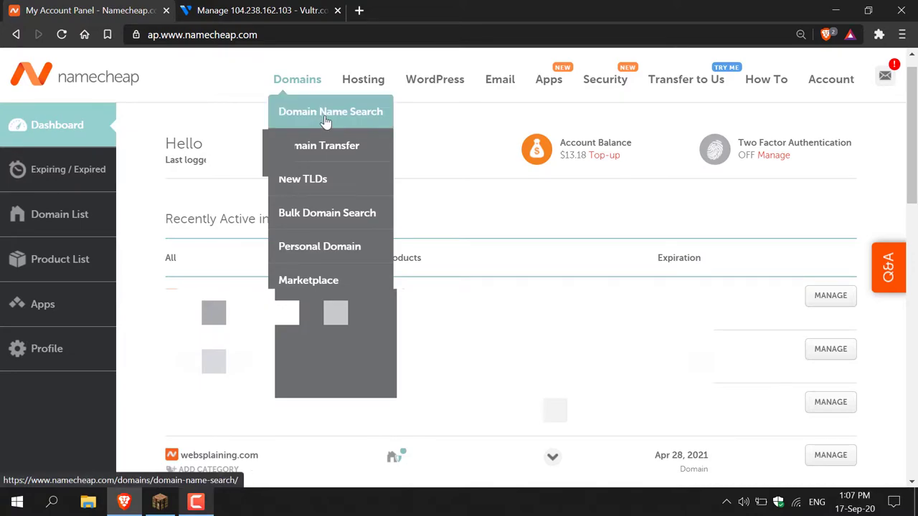
pyautogui.click(325, 114)
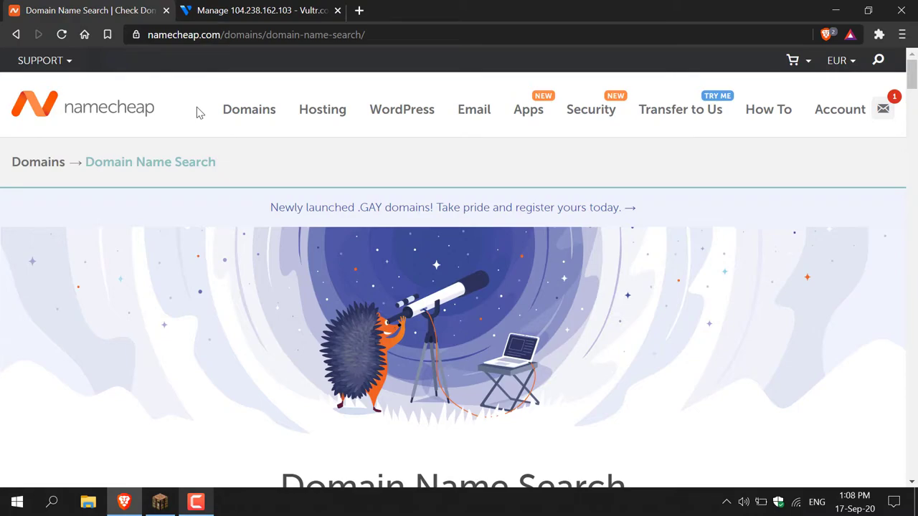
pyautogui.scroll(-5, 198, 110)
pyautogui.click(337, 196)
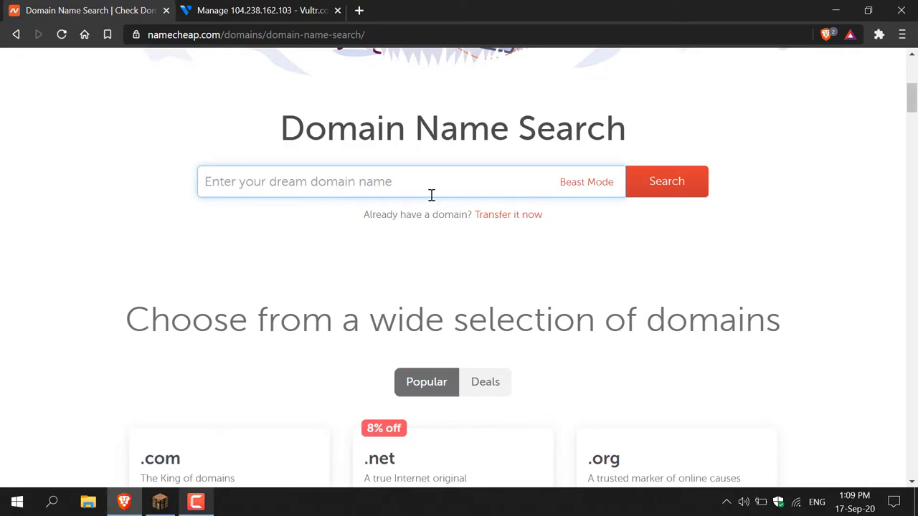
pyautogui.click(17, 35)
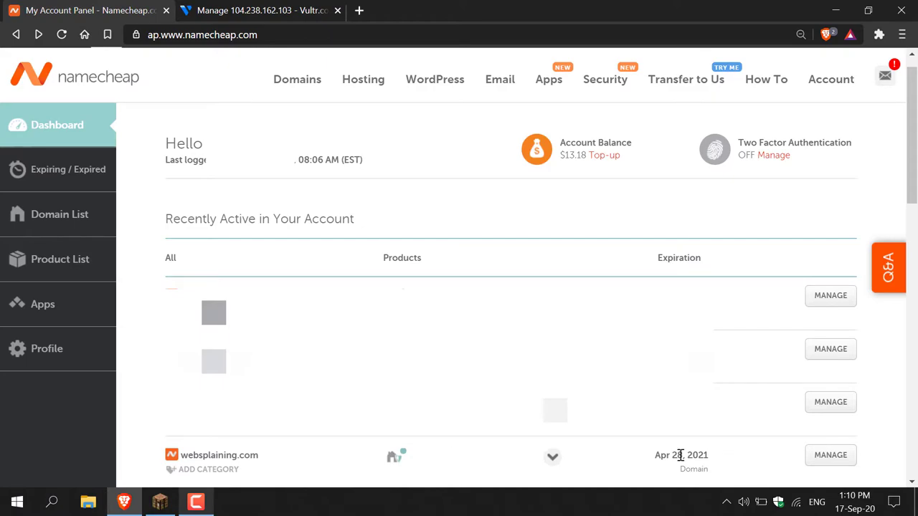
# Open websplaining.com's management page and scroll down to its Custom DNS nameservers.
pyautogui.click(829, 463)
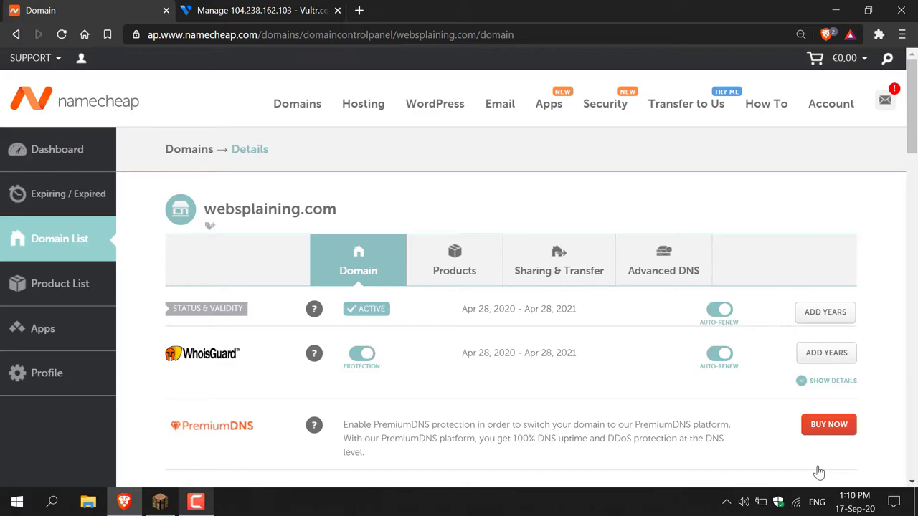
pyautogui.scroll(-3, 912, 107)
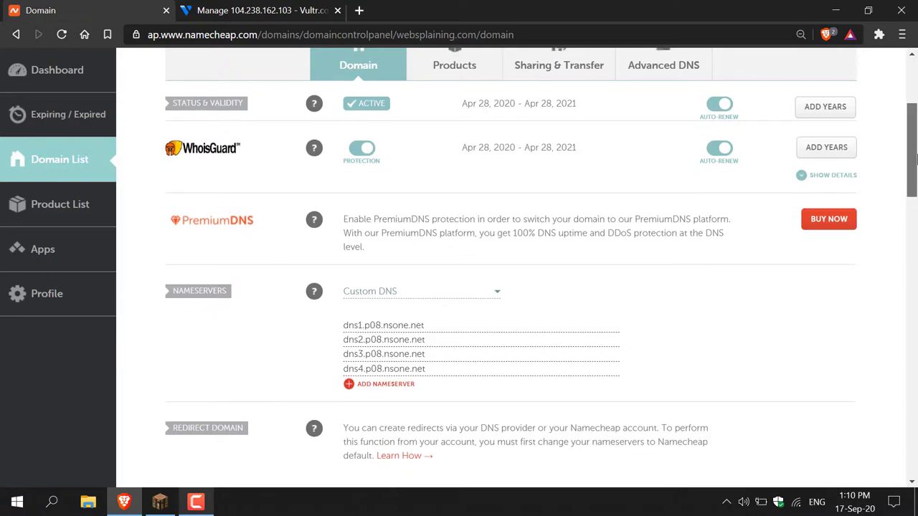
pyautogui.scroll(-1, 820, 182)
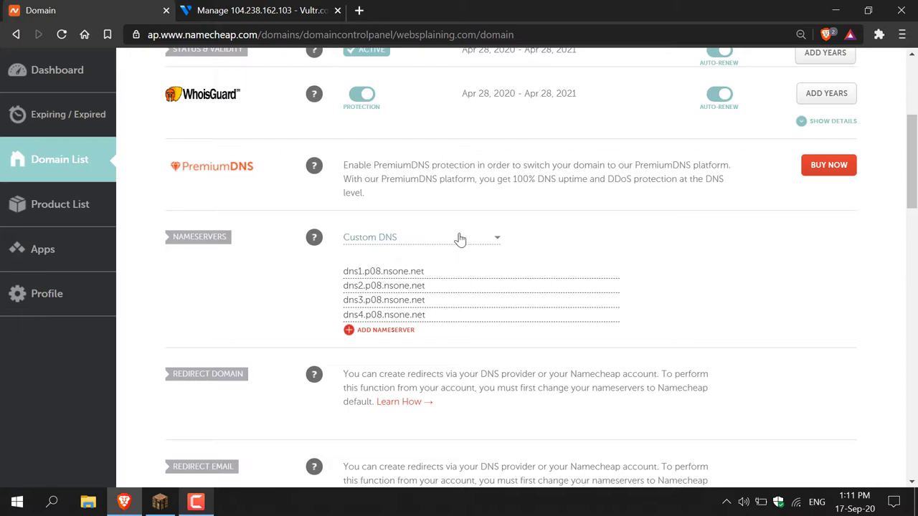
# Change websplaining.com's nameservers from Custom DNS to Namecheap BasicDNS and save.
pyautogui.click(496, 241)
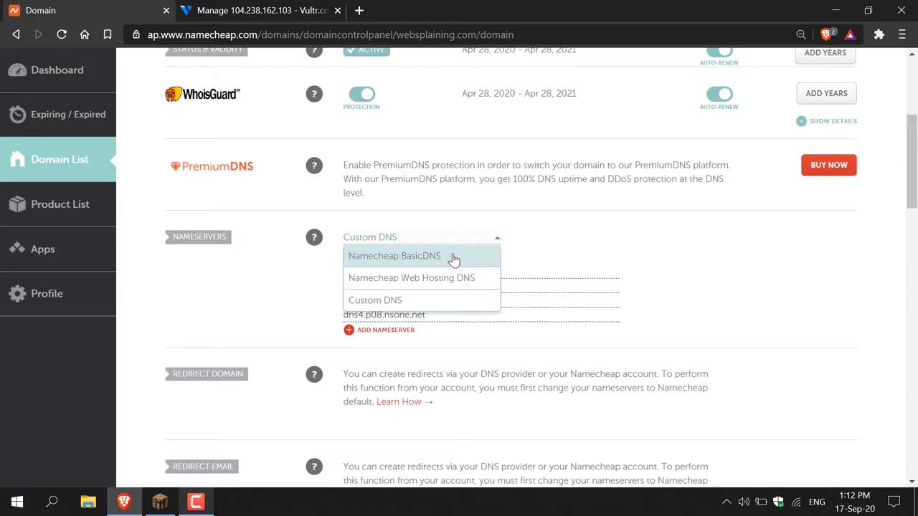
pyautogui.click(564, 243)
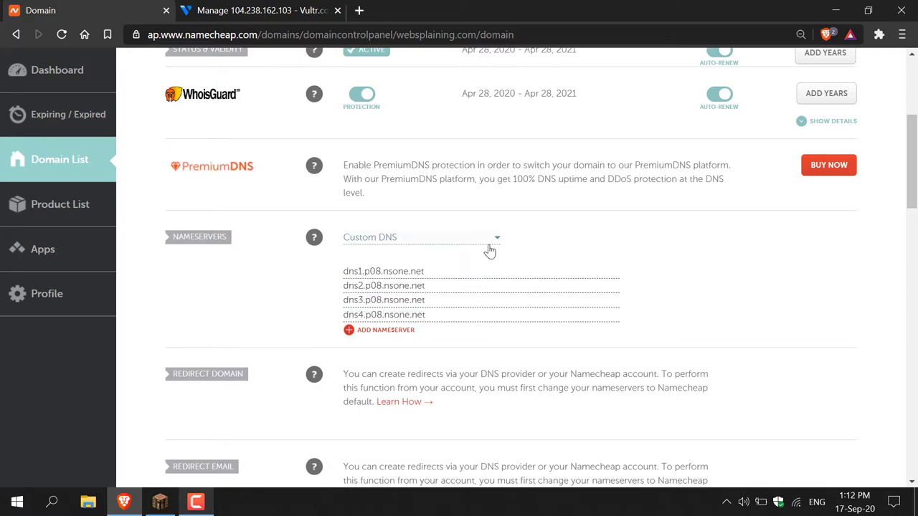
pyautogui.click(497, 243)
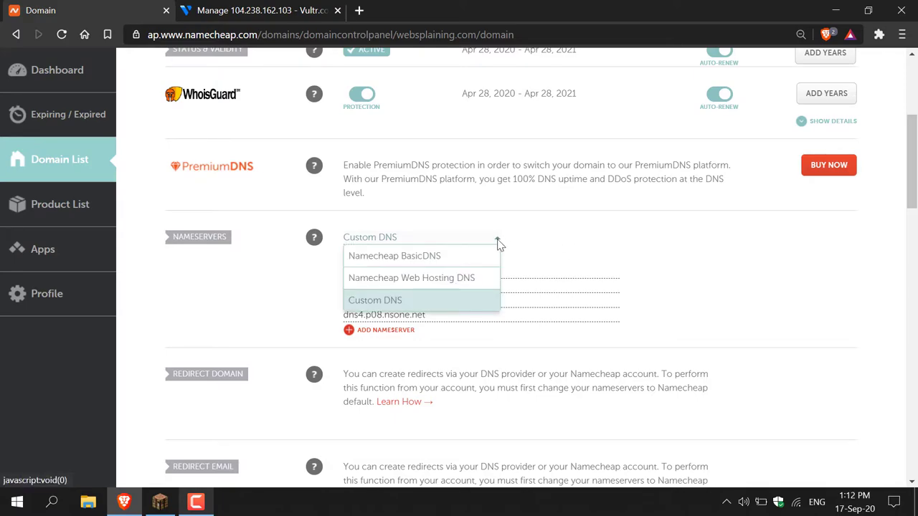
pyautogui.click(463, 266)
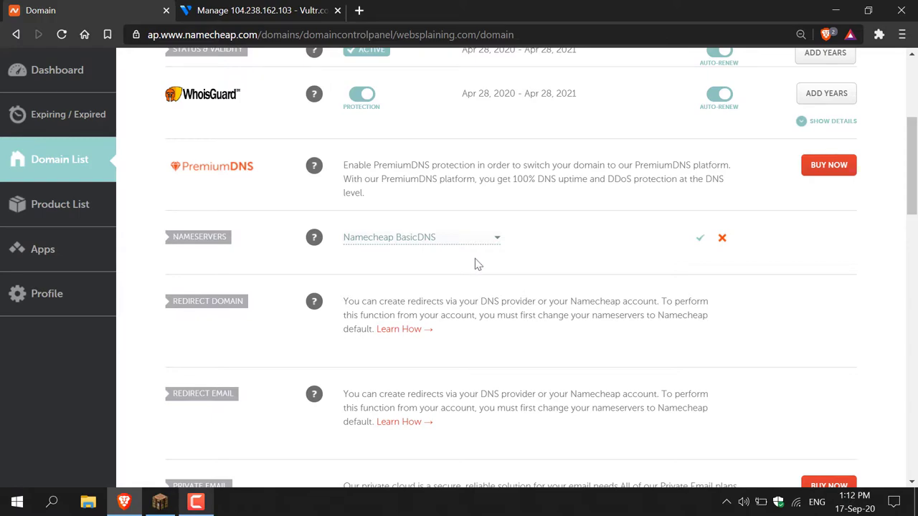
pyautogui.click(699, 240)
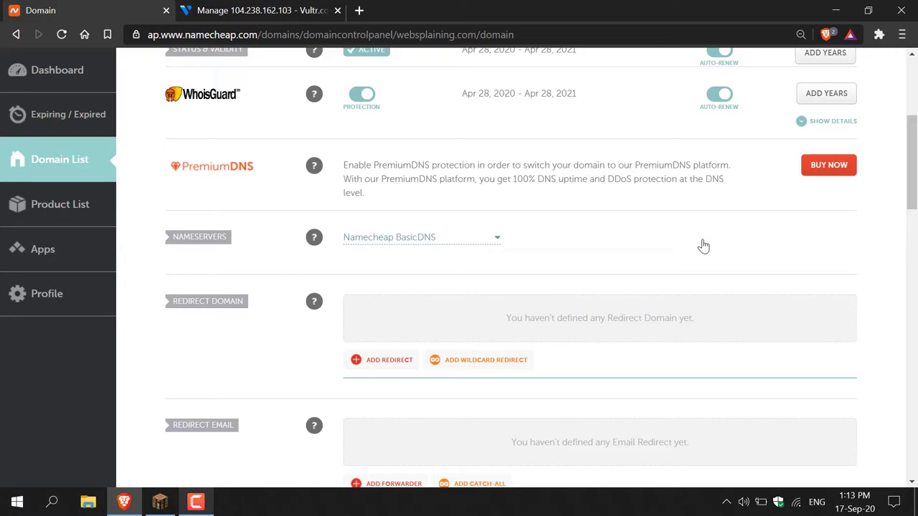
pyautogui.moveTo(912, 146); pyautogui.dragTo(914, 90)
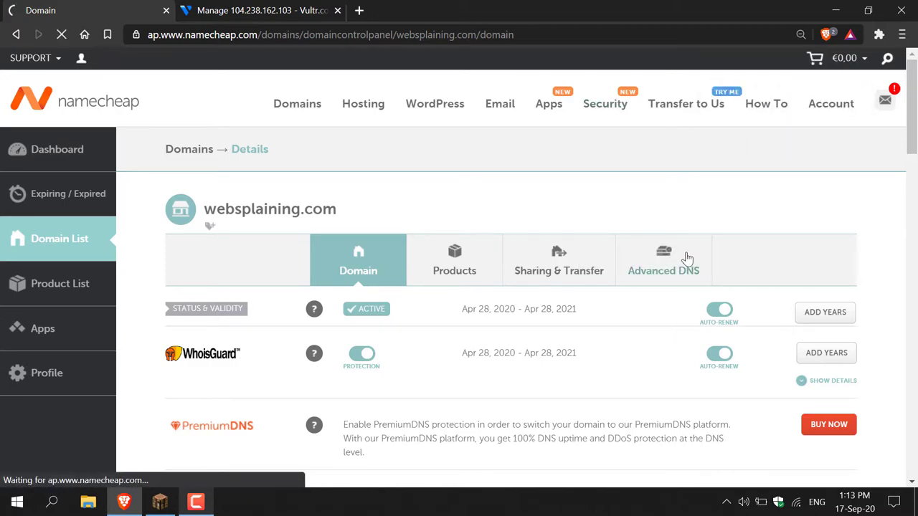
# Go to websplaining.com's Advanced DNS tab and scroll to the empty Host Records list.
pyautogui.click(687, 258)
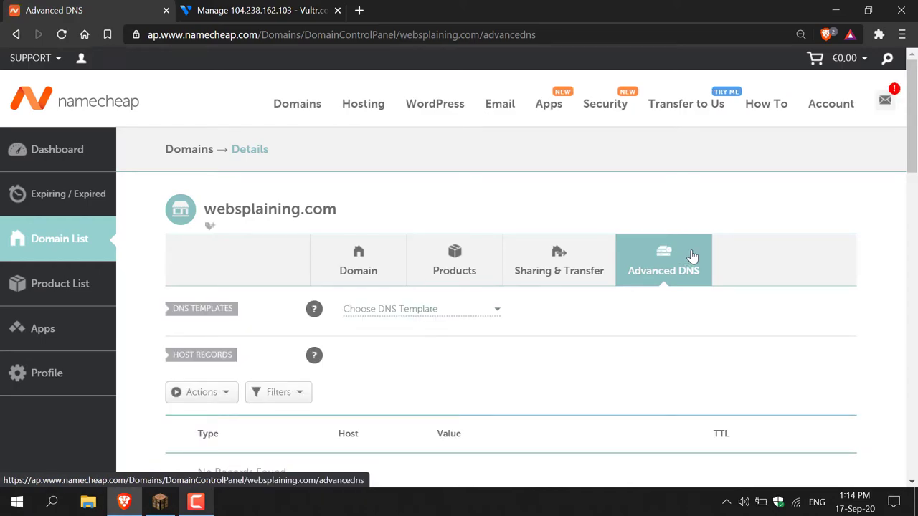
pyautogui.moveTo(913, 124); pyautogui.dragTo(914, 179)
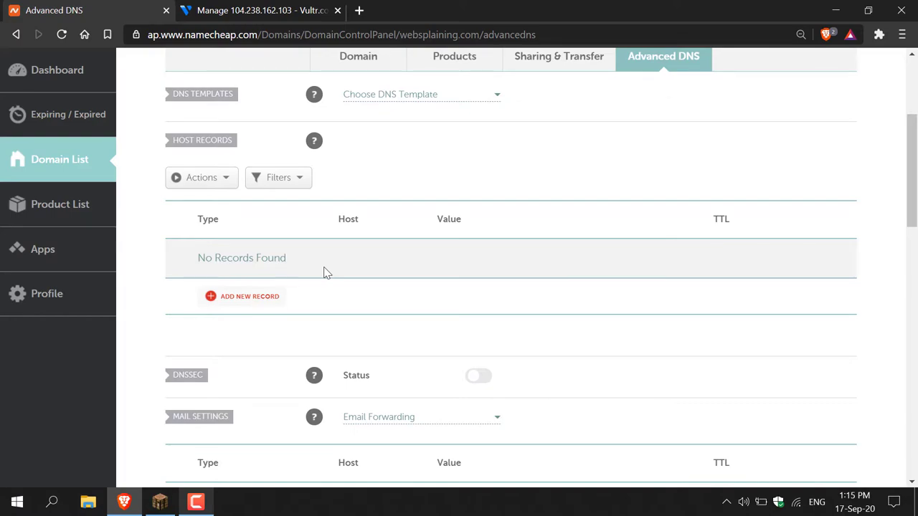
# Add a new host record row to websplaining.com with type A Record.
pyautogui.click(237, 305)
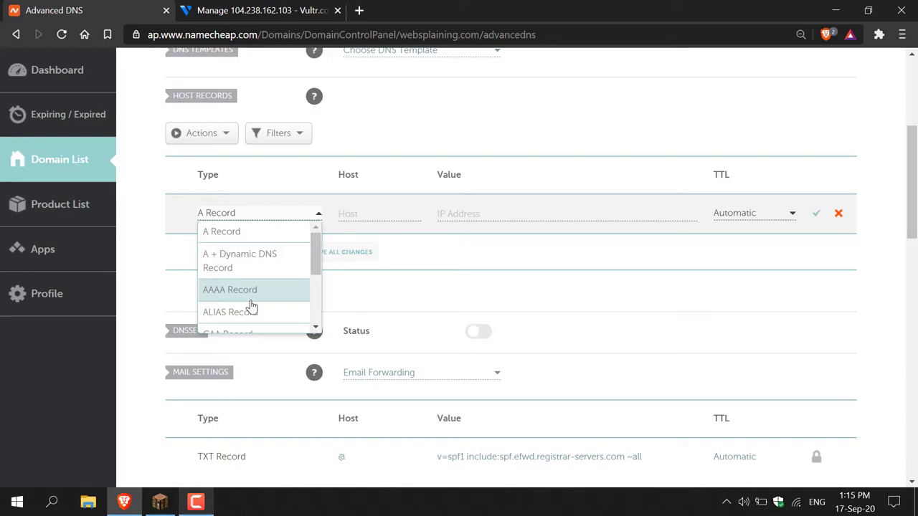
pyautogui.moveTo(315, 256)
pyautogui.mouseDown()
pyautogui.moveTo(325, 326)
pyautogui.moveTo(315, 247)
pyautogui.mouseUp()
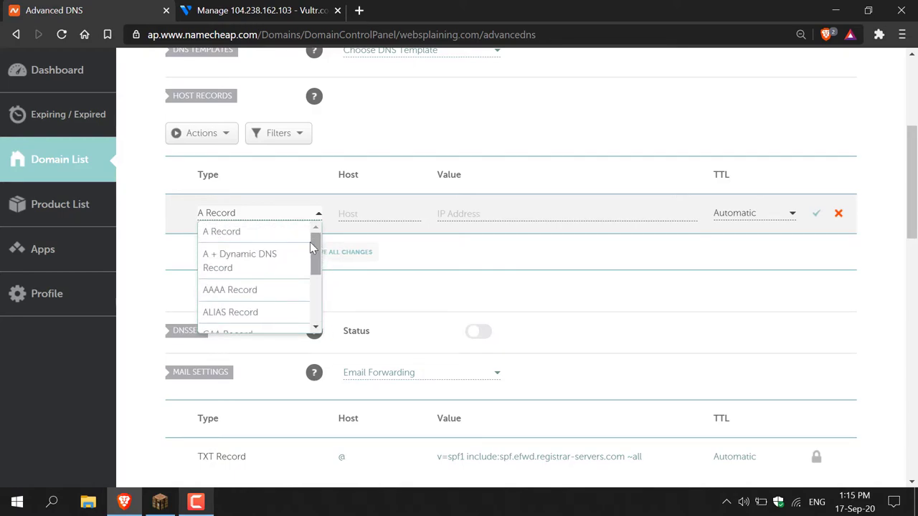
pyautogui.click(269, 245)
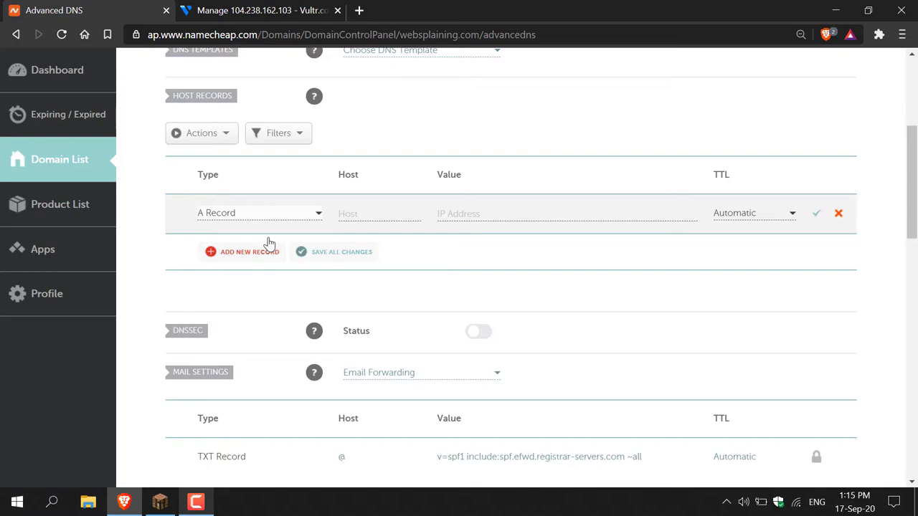
# Set the new A record's host to @, replacing the earlier www and mc attempts.
pyautogui.click(368, 207)
pyautogui.write('w')
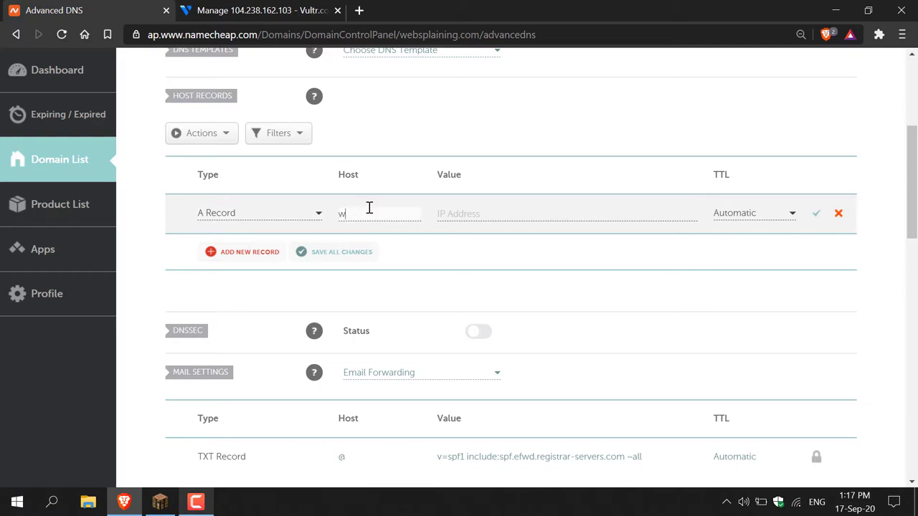
pyautogui.write('ww')
pyautogui.press('BackSpace')
pyautogui.press('BackSpace')
pyautogui.press('BackSpace')
pyautogui.write('mc')
pyautogui.press('BackSpace')
pyautogui.press('BackSpace')
pyautogui.write('@')
pyautogui.click(222, 12)
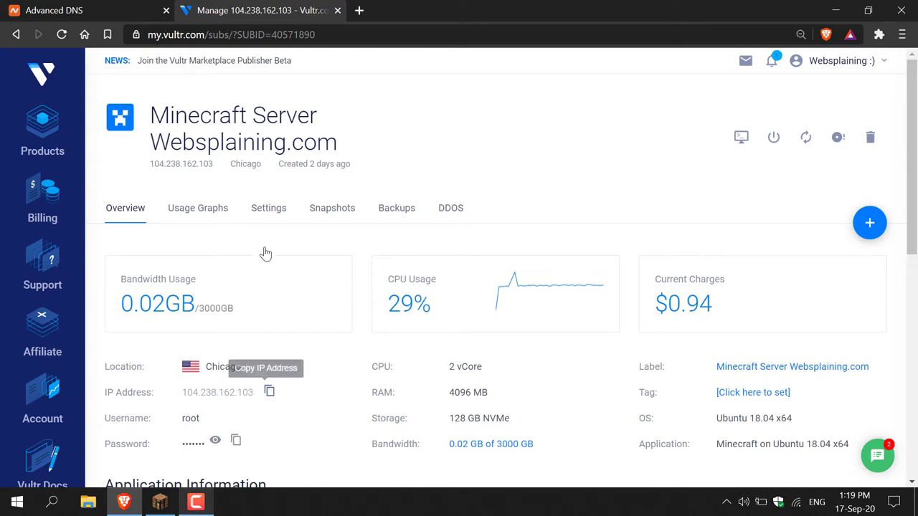
pyautogui.click(122, 9)
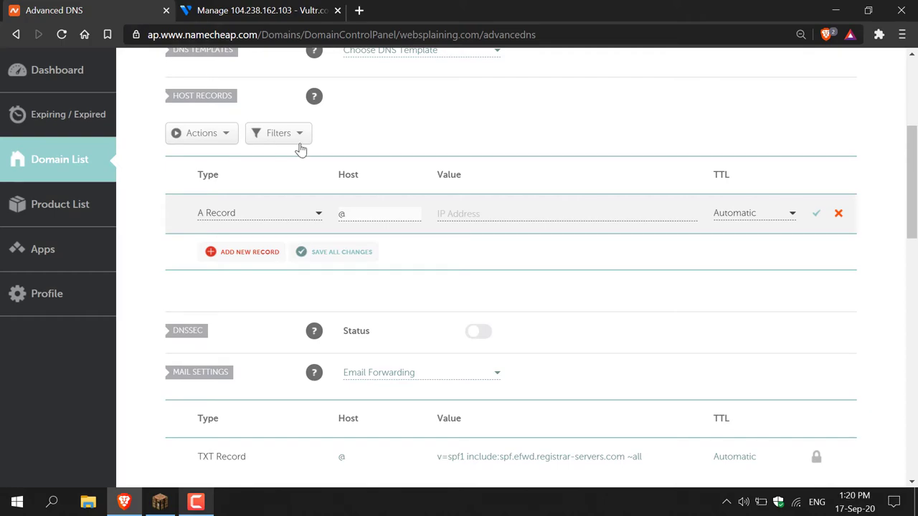
# Paste 104.238.162.103 as the @ A record's value and save the record.
pyautogui.click(456, 214)
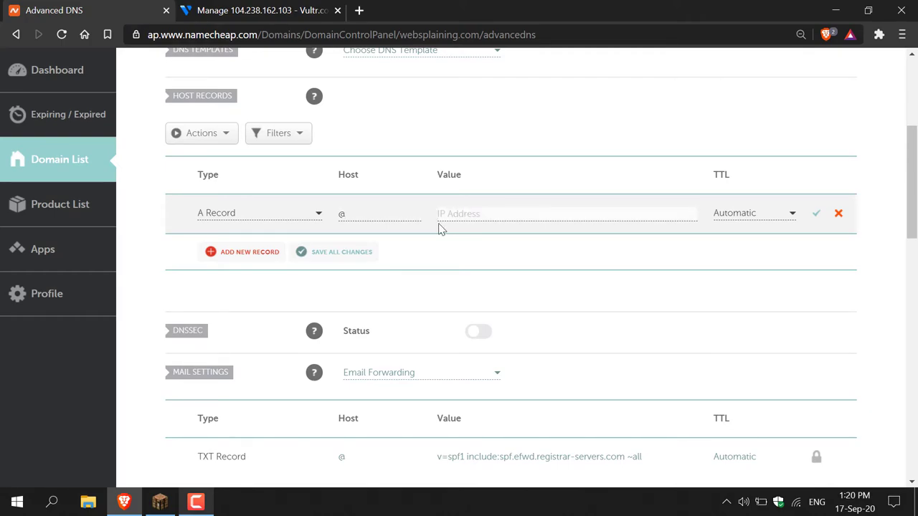
pyautogui.write('104.238.162.103')
pyautogui.click(810, 217)
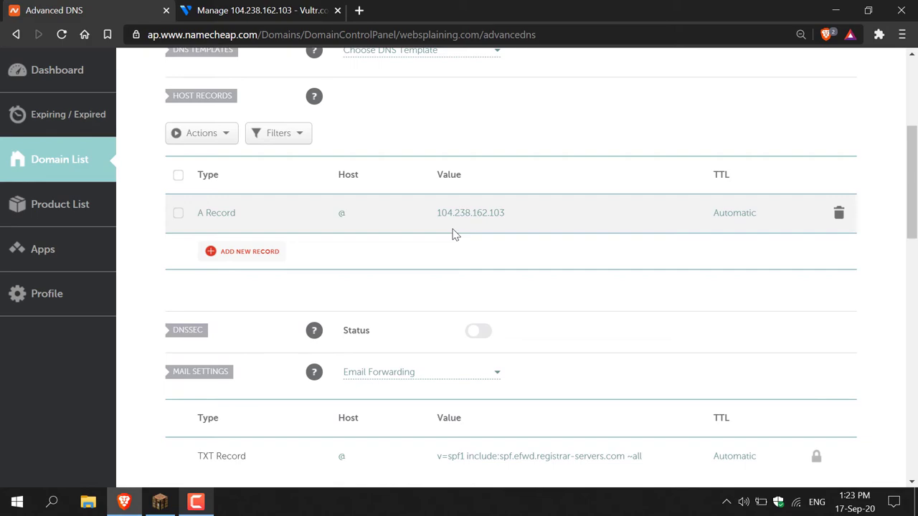
# Back in Minecraft, add a server named 'websplaining' with address websplaining.com.
pyautogui.click(162, 504)
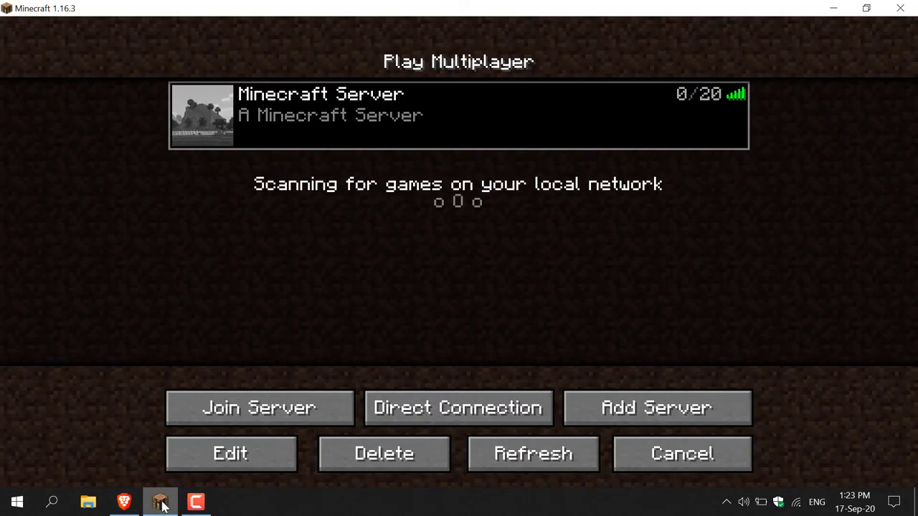
pyautogui.click(635, 418)
pyautogui.press('BackSpace')
pyautogui.press('BackSpace')
pyautogui.press('BackSpace')
pyautogui.press('BackSpace')
pyautogui.press('BackSpace')
pyautogui.press('BackSpace')
pyautogui.press('BackSpace')
pyautogui.press('BackSpace')
pyautogui.press('BackSpace')
pyautogui.press('BackSpace')
pyautogui.press('BackSpace')
pyautogui.press('BackSpace')
pyautogui.press('BackSpace')
pyautogui.press('BackSpace')
pyautogui.press('BackSpace')
pyautogui.press('BackSpace')
pyautogui.write('websplaining')
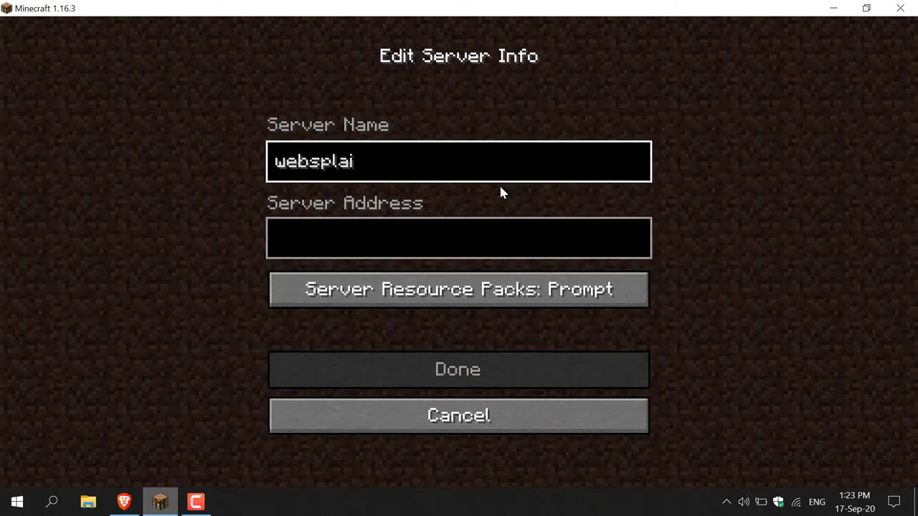
pyautogui.click(495, 242)
pyautogui.write('websplaining.com')
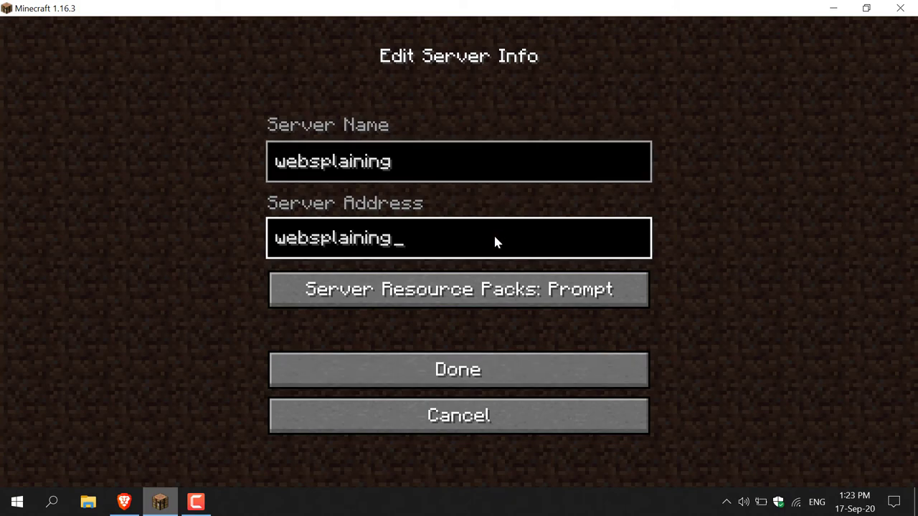
pyautogui.click(532, 356)
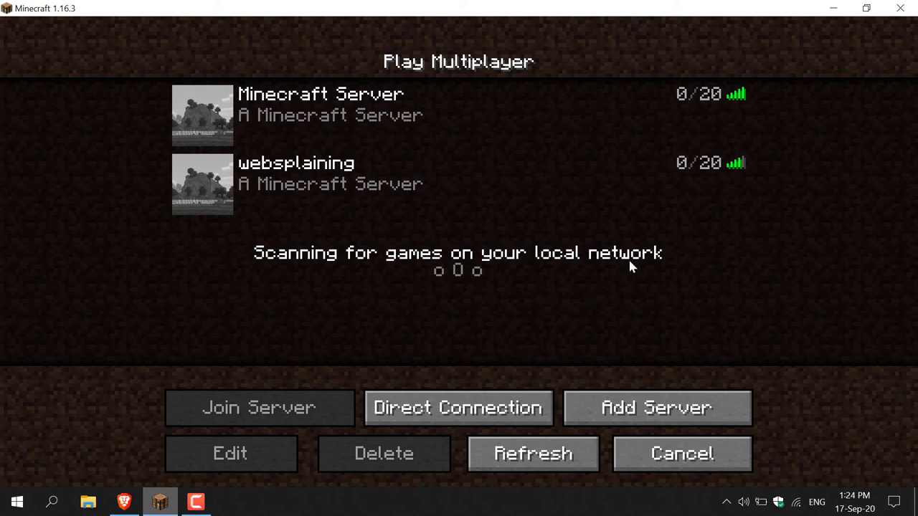
# Join the websplaining server from the multiplayer list and enter its savanna world.
pyautogui.moveTo(733, 192)
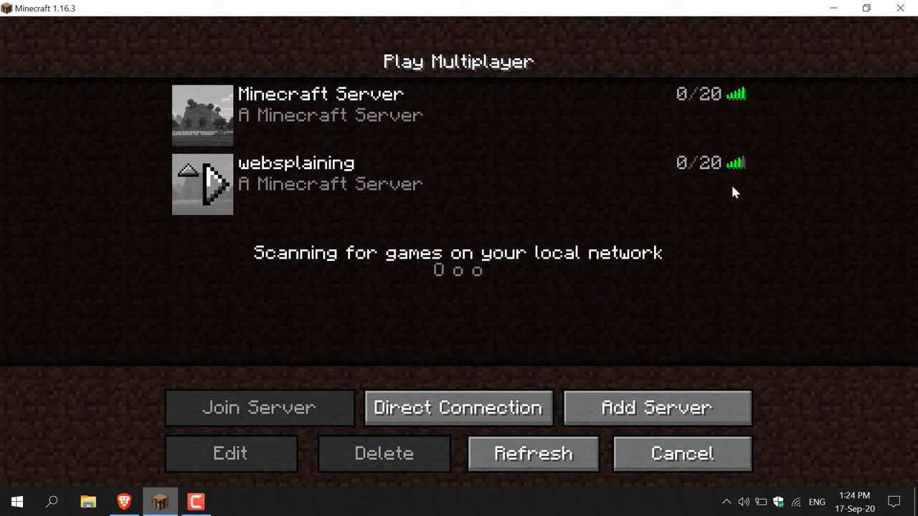
pyautogui.click(695, 170)
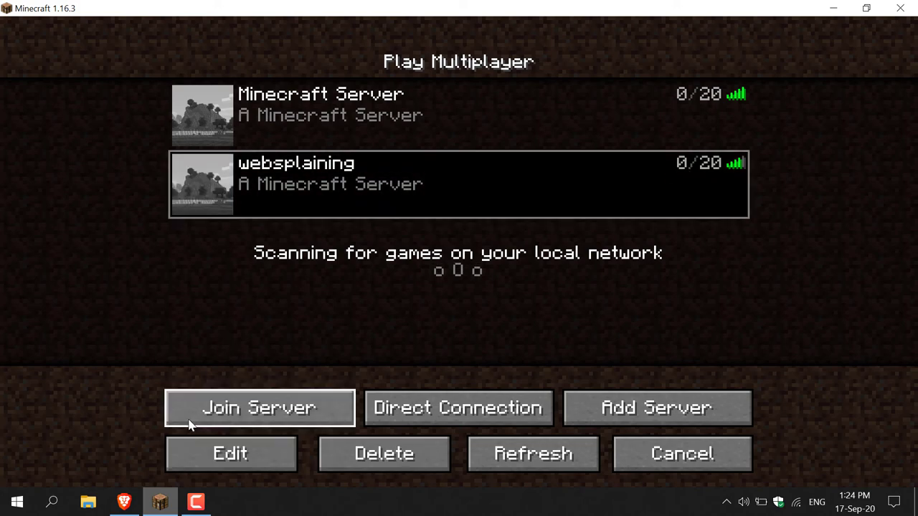
pyautogui.click(255, 410)
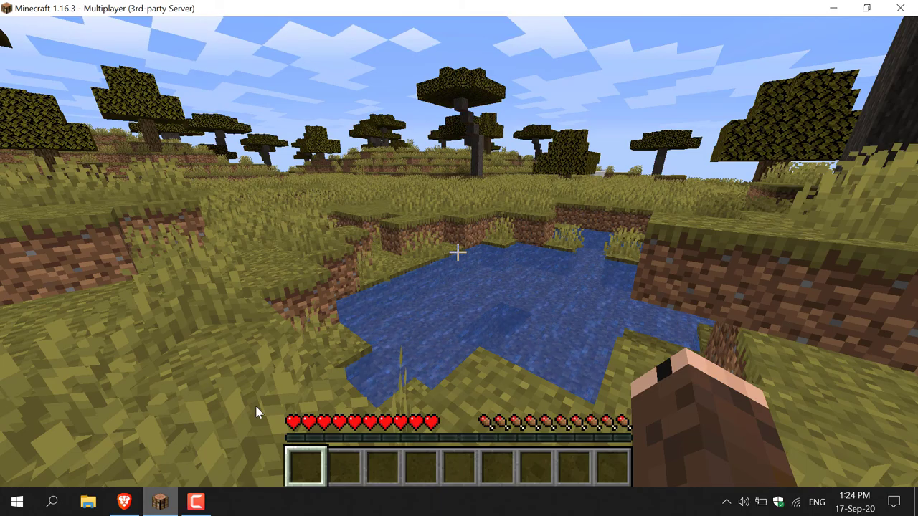
pyautogui.click(256, 410)
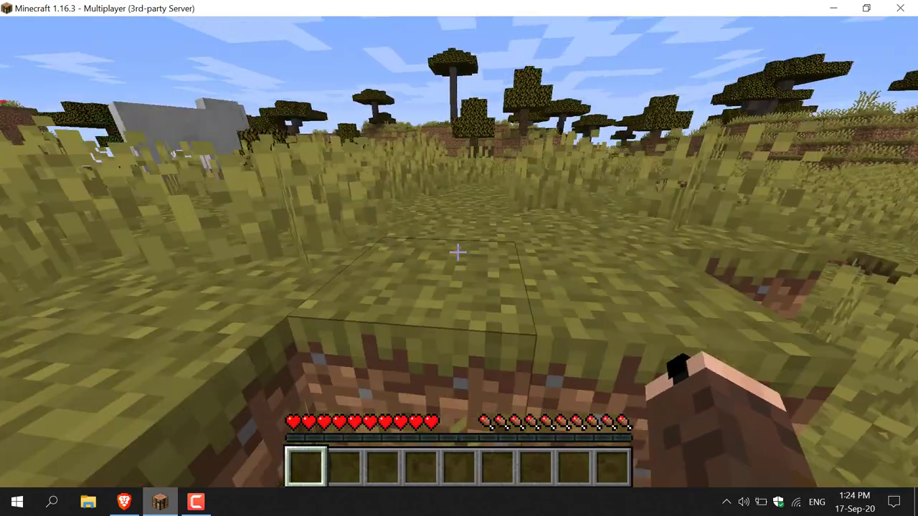